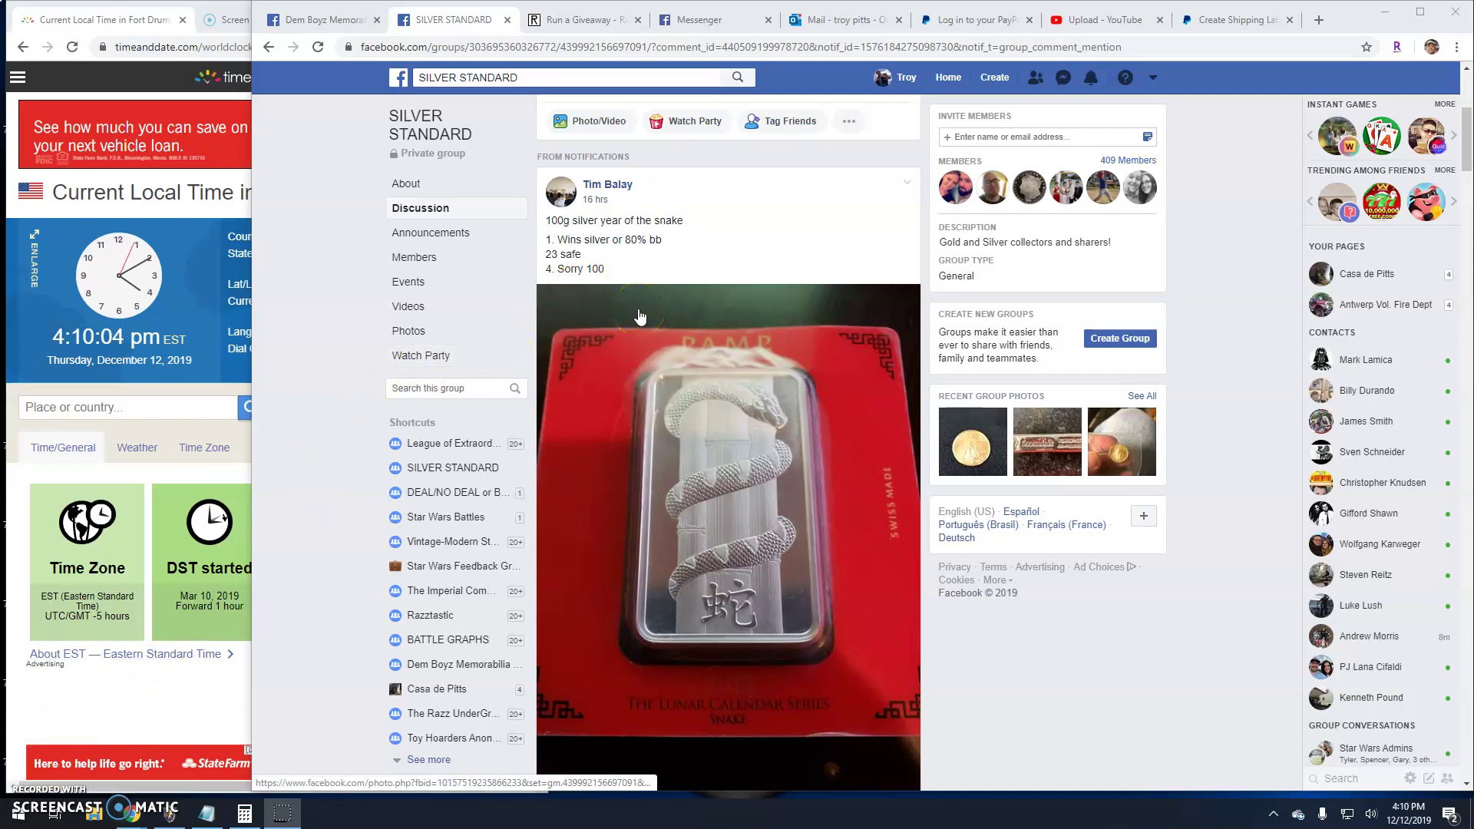
scroll(641, 317, "down", 1)
Step: Post the reply 'Live! 410 pm' in the silver snake bar giveaway thread
left_click(720, 370)
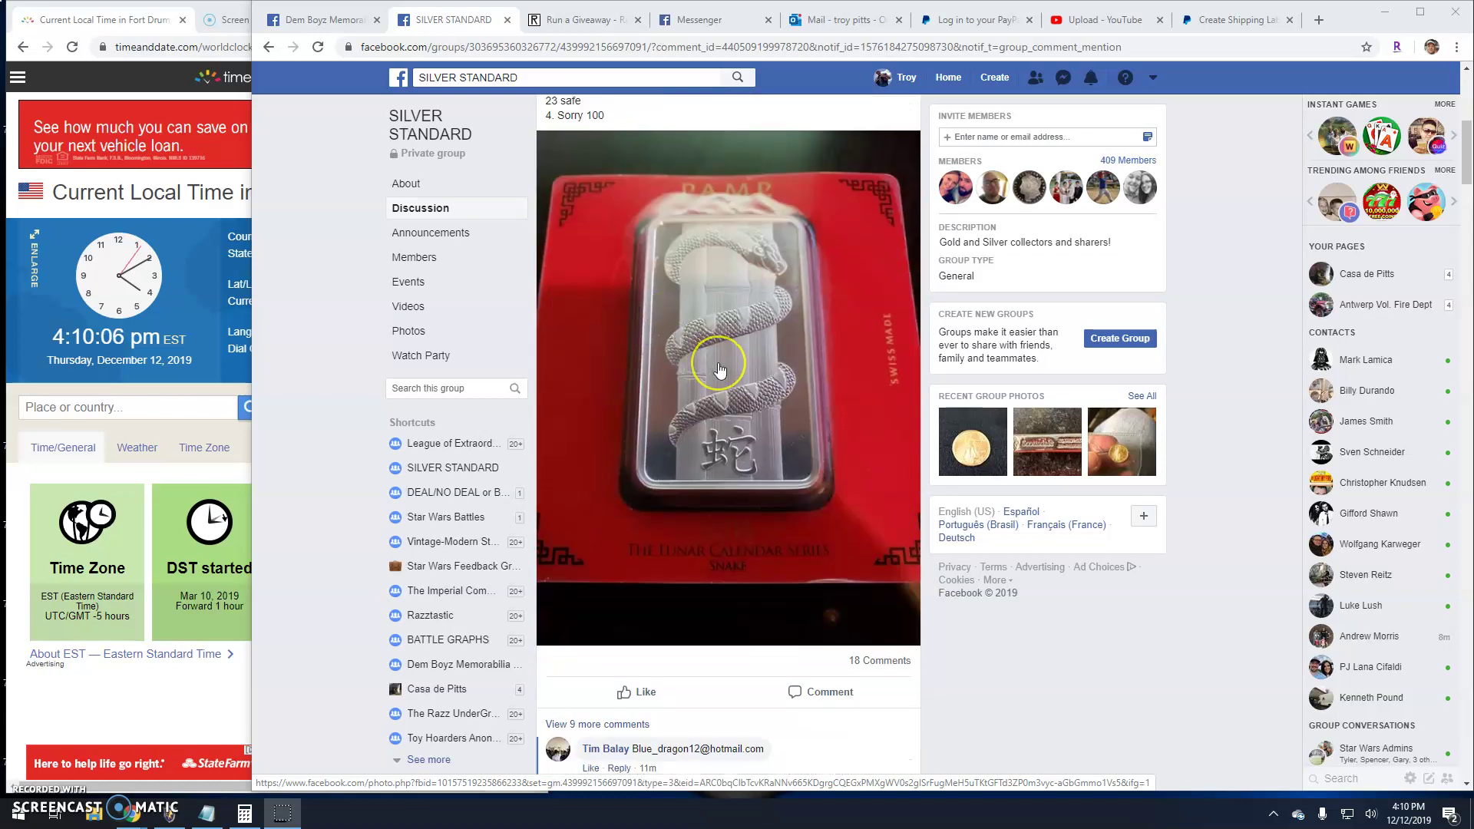
scroll(718, 370, "down", 3)
left_click(630, 562)
type("Live")
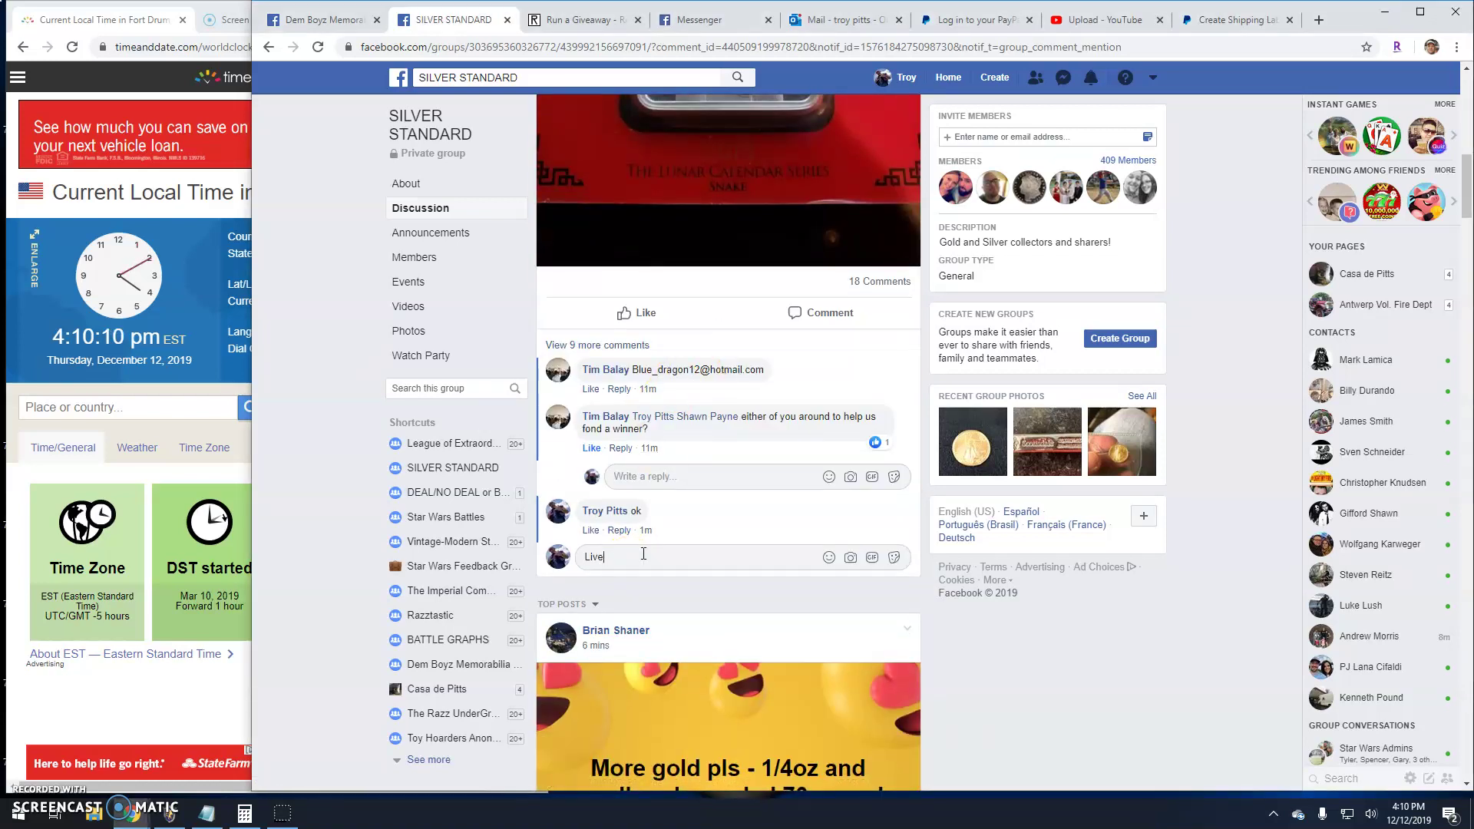
type("l410 pm")
key("Return")
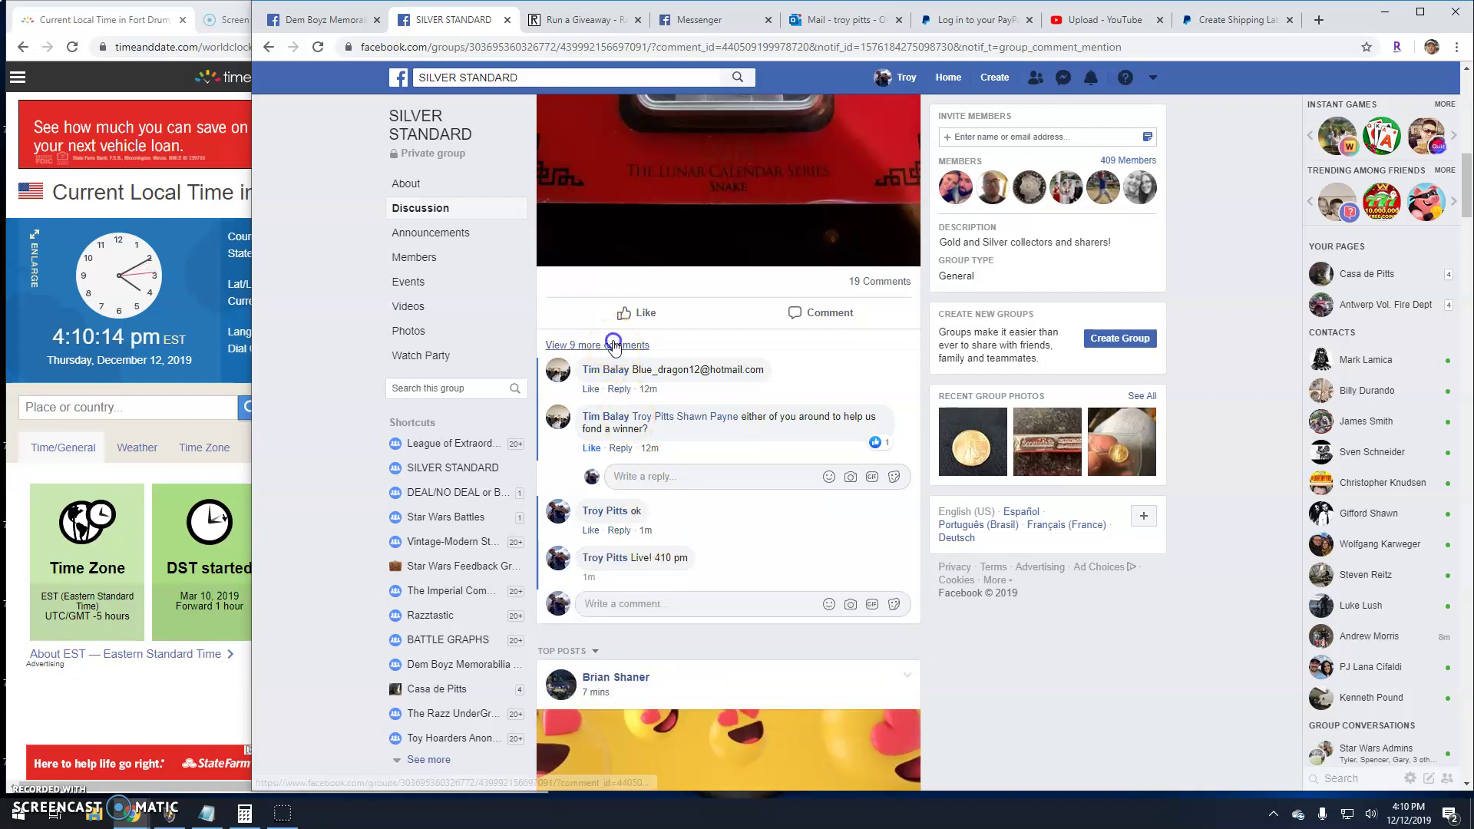
left_click(608, 344)
scroll(665, 508, "down", 2)
scroll(650, 512, "down", 1)
scroll(679, 473, "down", 1)
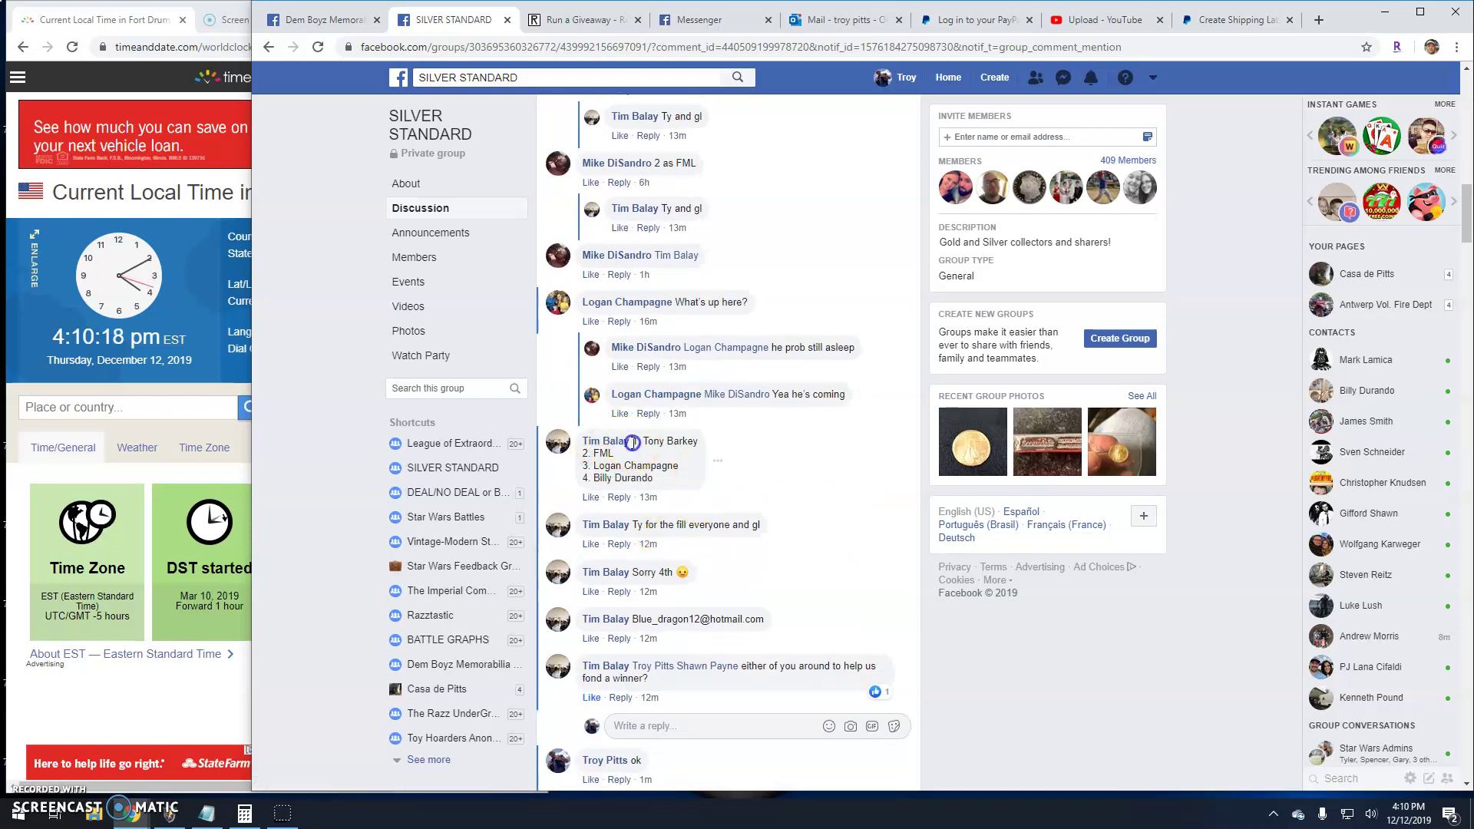
left_click_drag(631, 442, 653, 488)
key("ctrl+c")
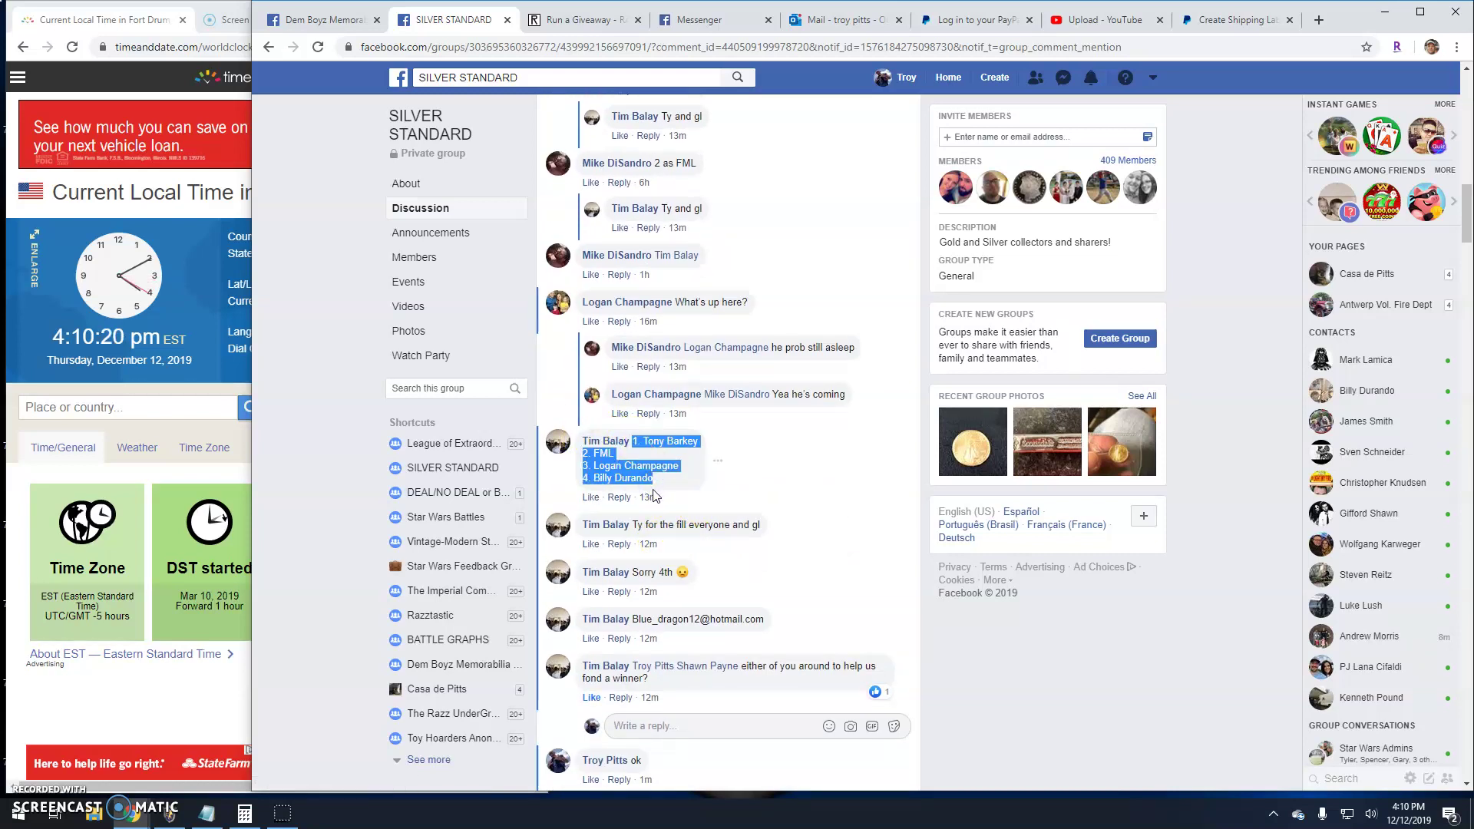
scroll(653, 496, "down", 3)
left_click(644, 480)
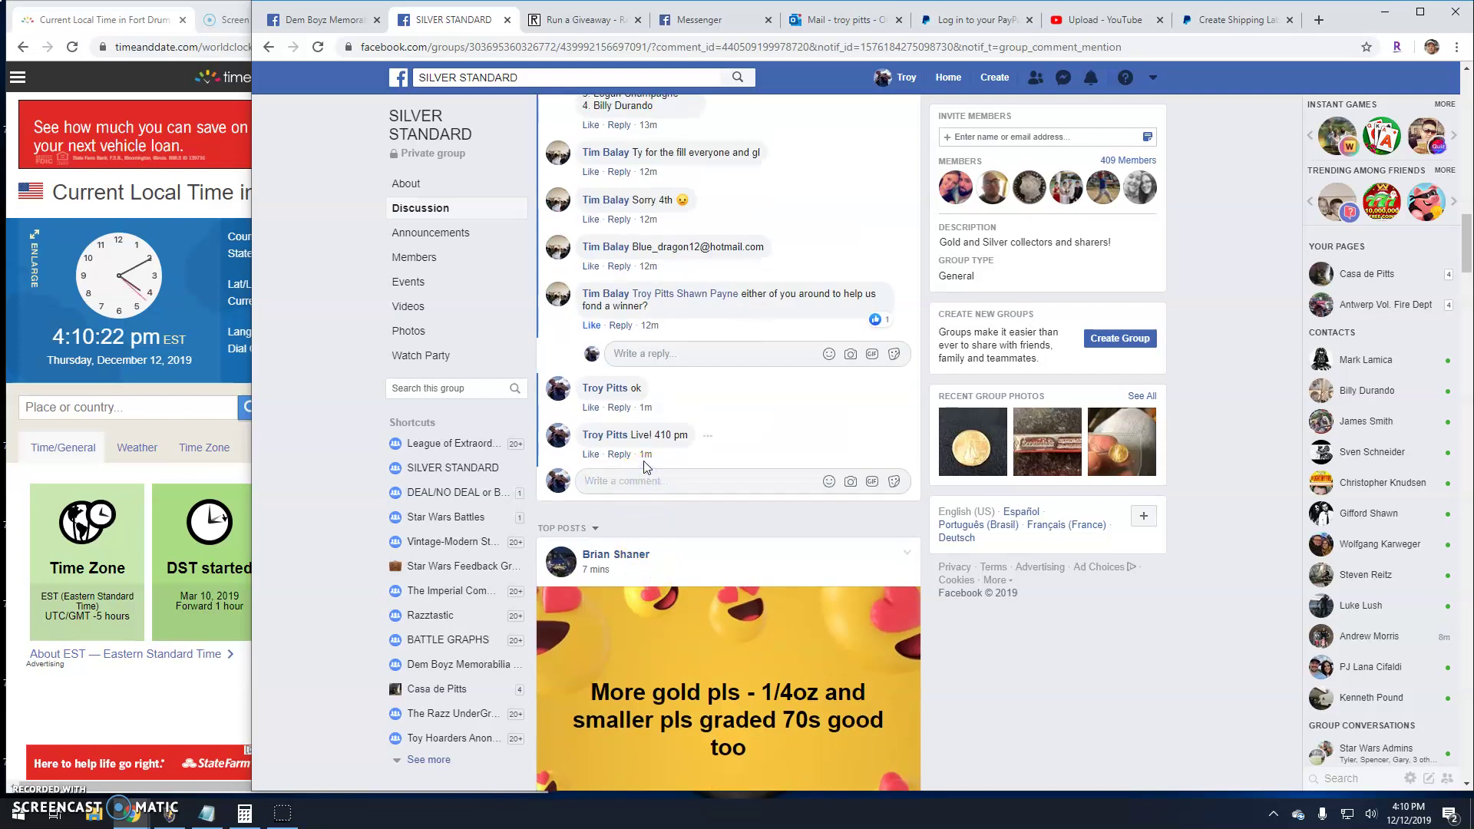
left_click(571, 20)
left_click(491, 370)
key("ctrl+v")
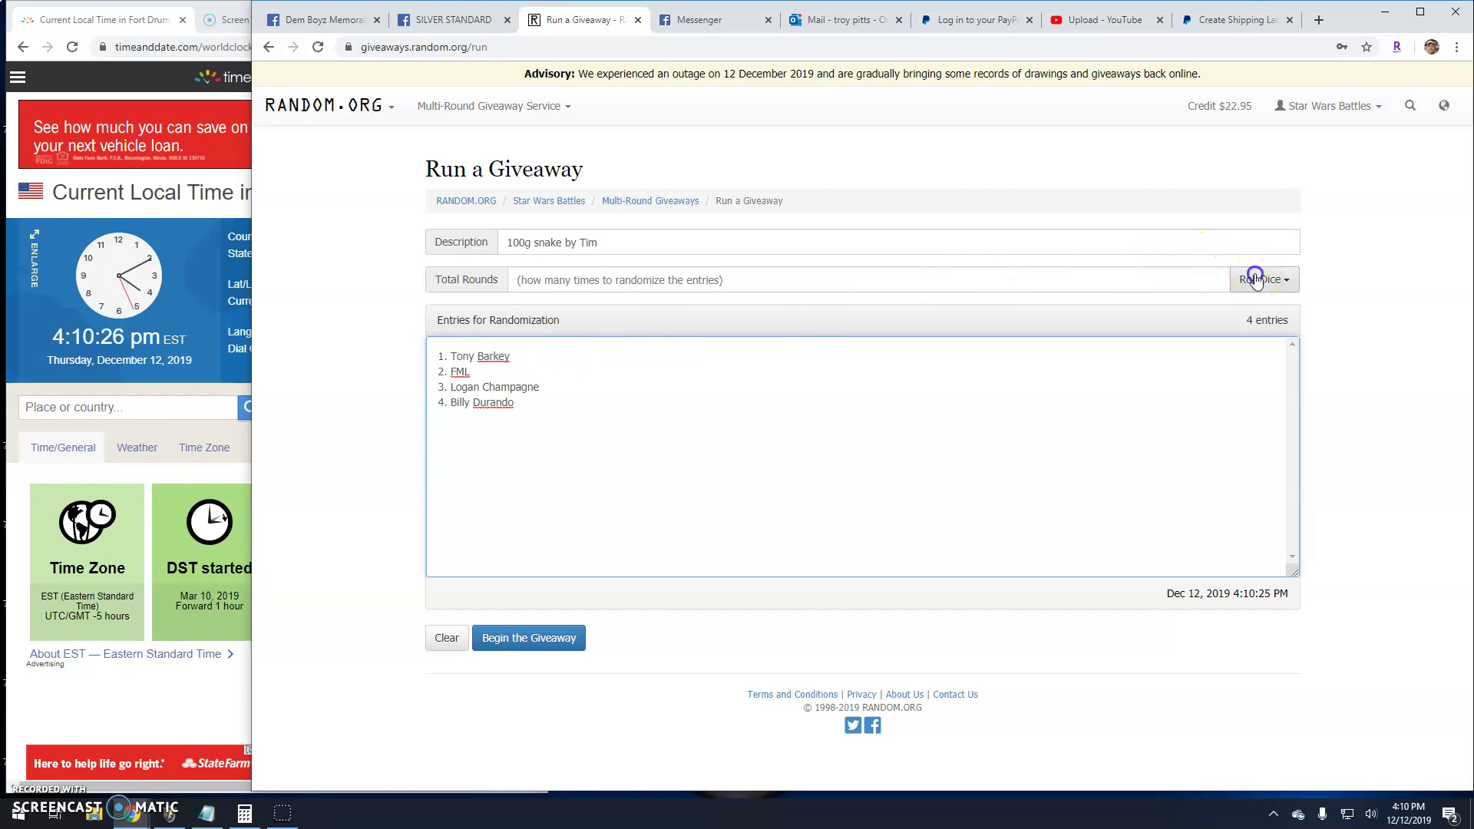
Step: Roll 2d6 to set 6 rounds, then begin the giveaway and run Round #1
left_click(1255, 278)
left_click(1214, 311)
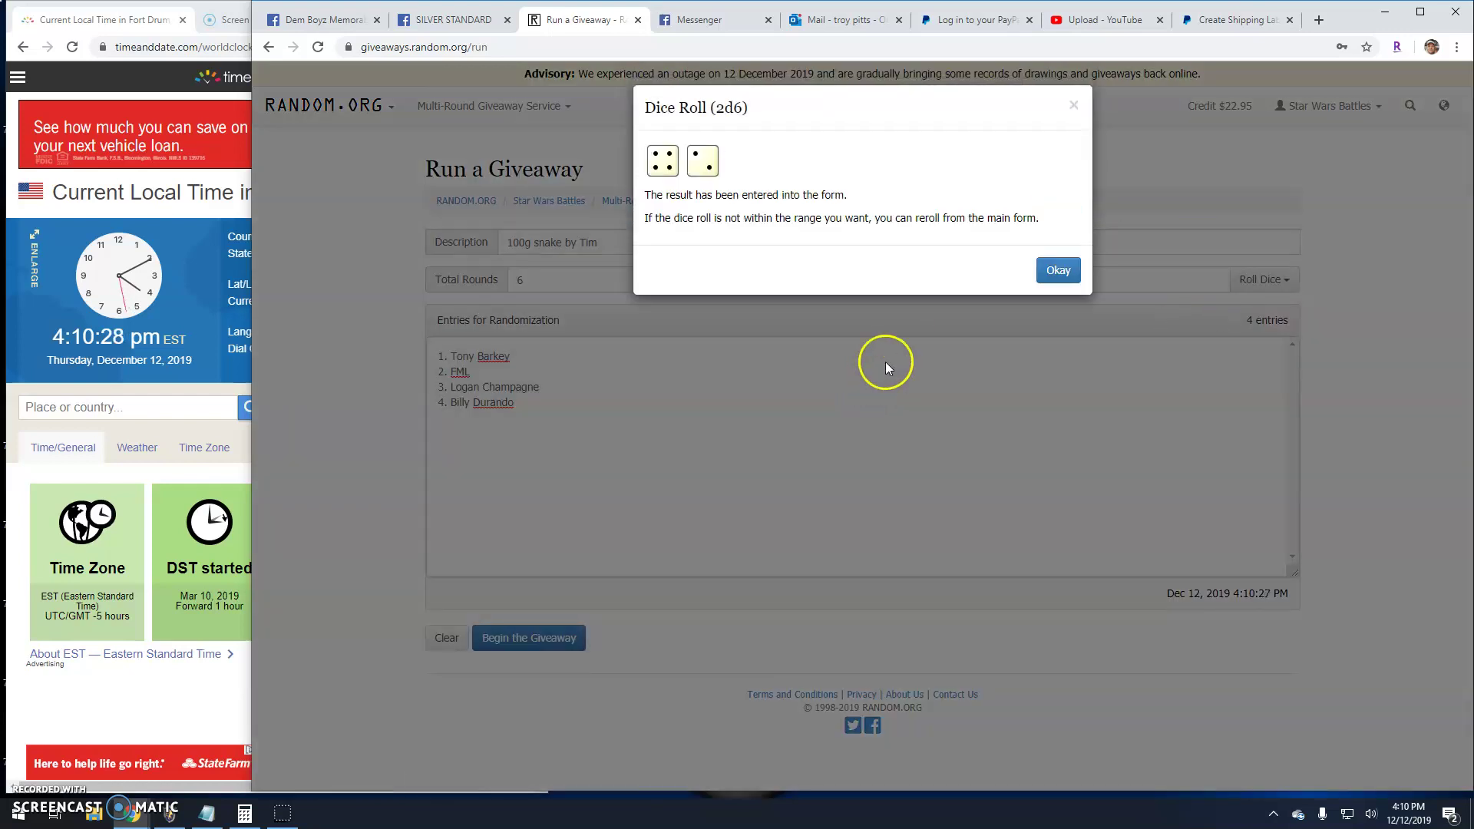
left_click(1061, 272)
left_click(576, 638)
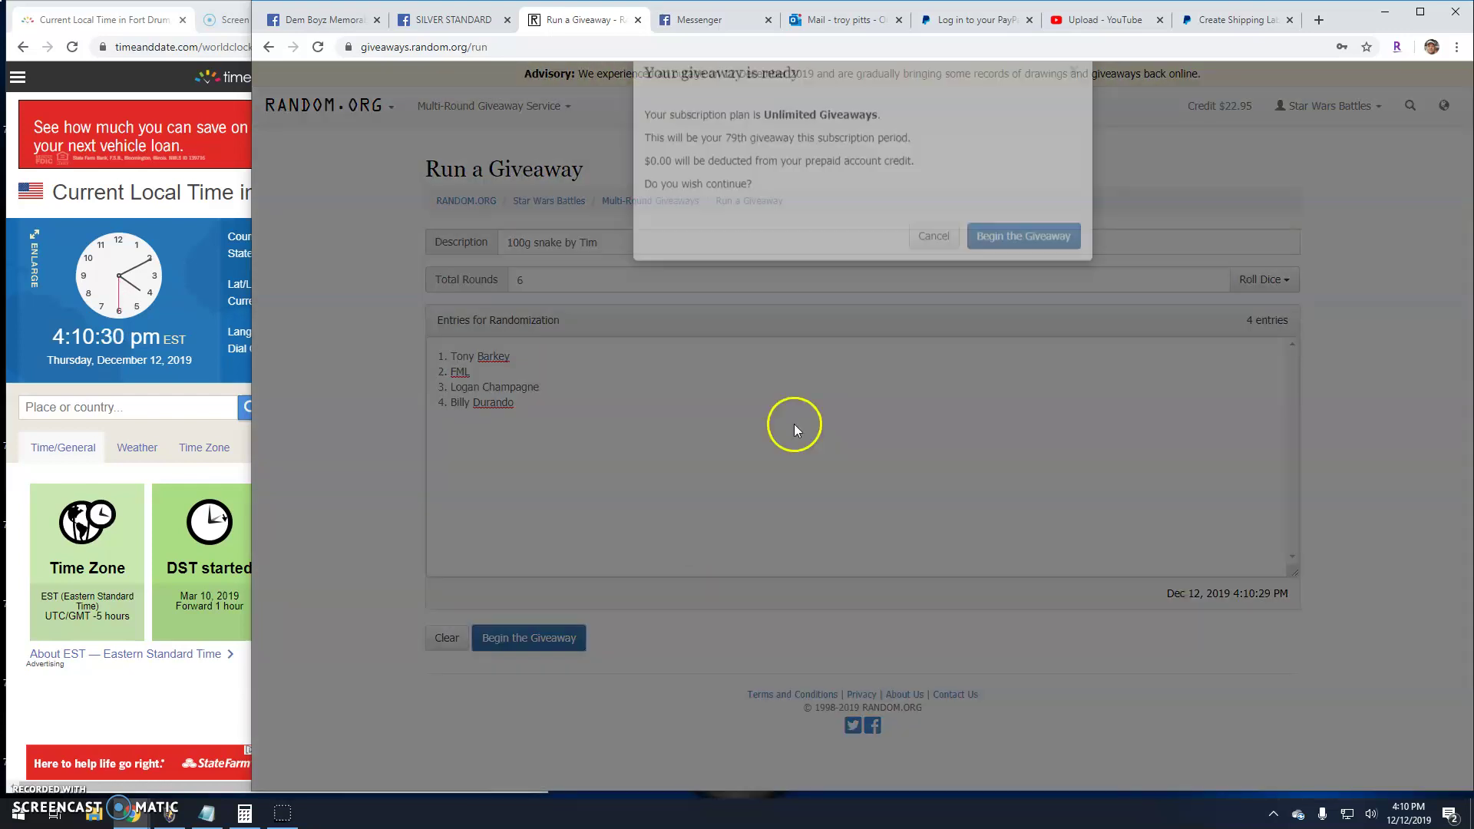
left_click(1002, 279)
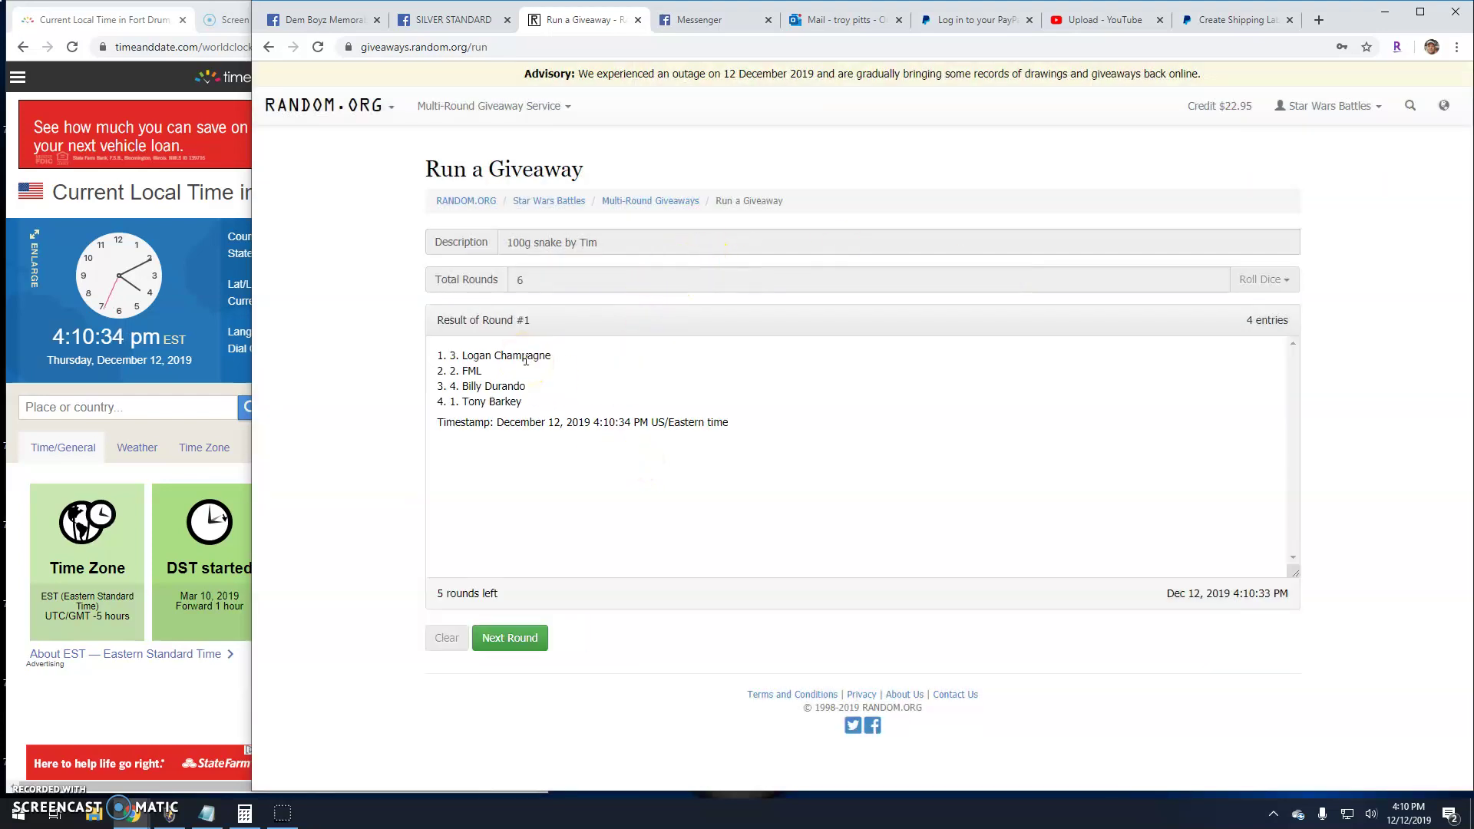
Step: Run giveaway rounds 2 through 5, then return to the Facebook group thread
left_click(517, 639)
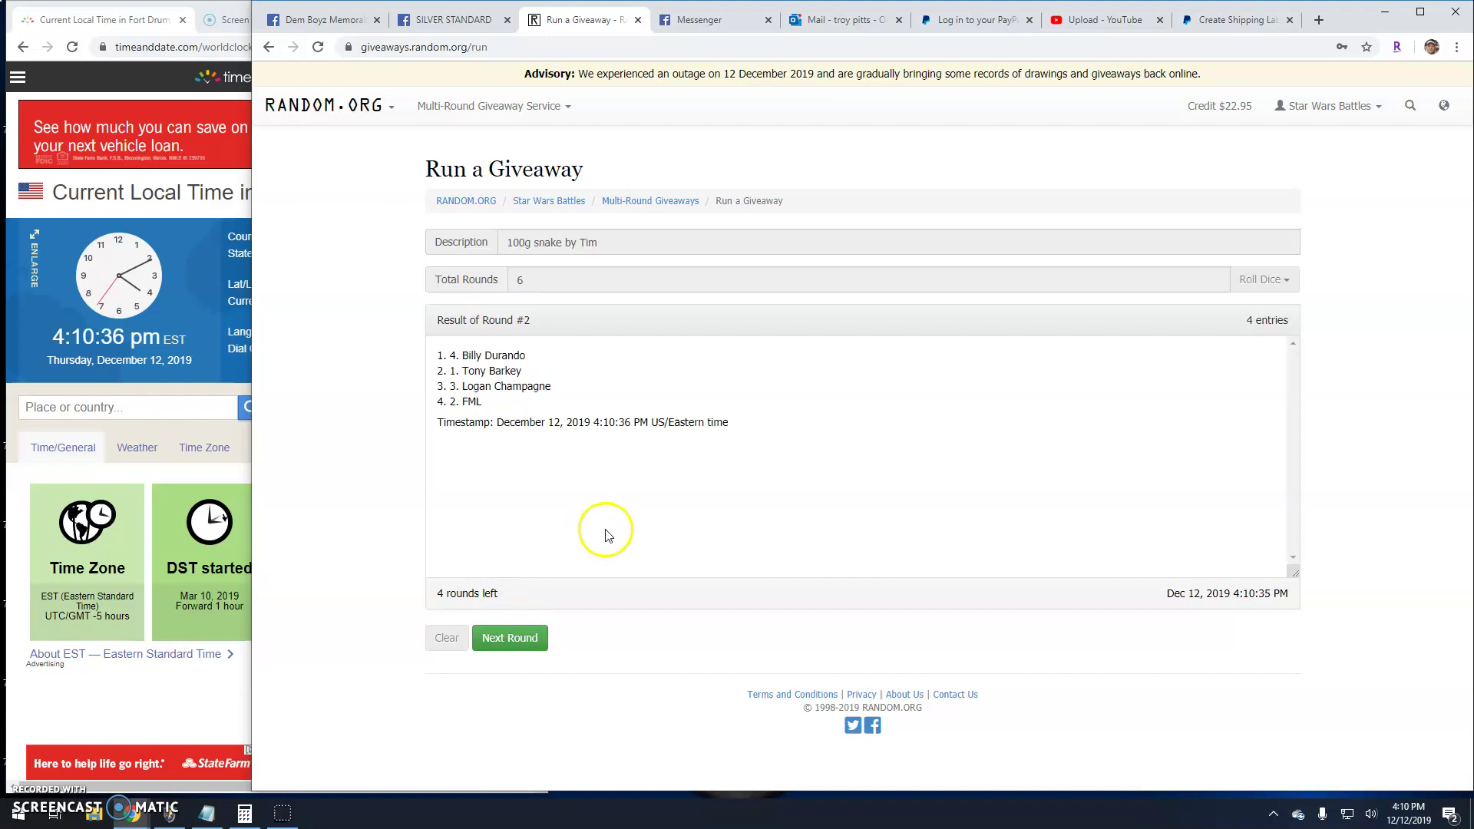
left_click(523, 644)
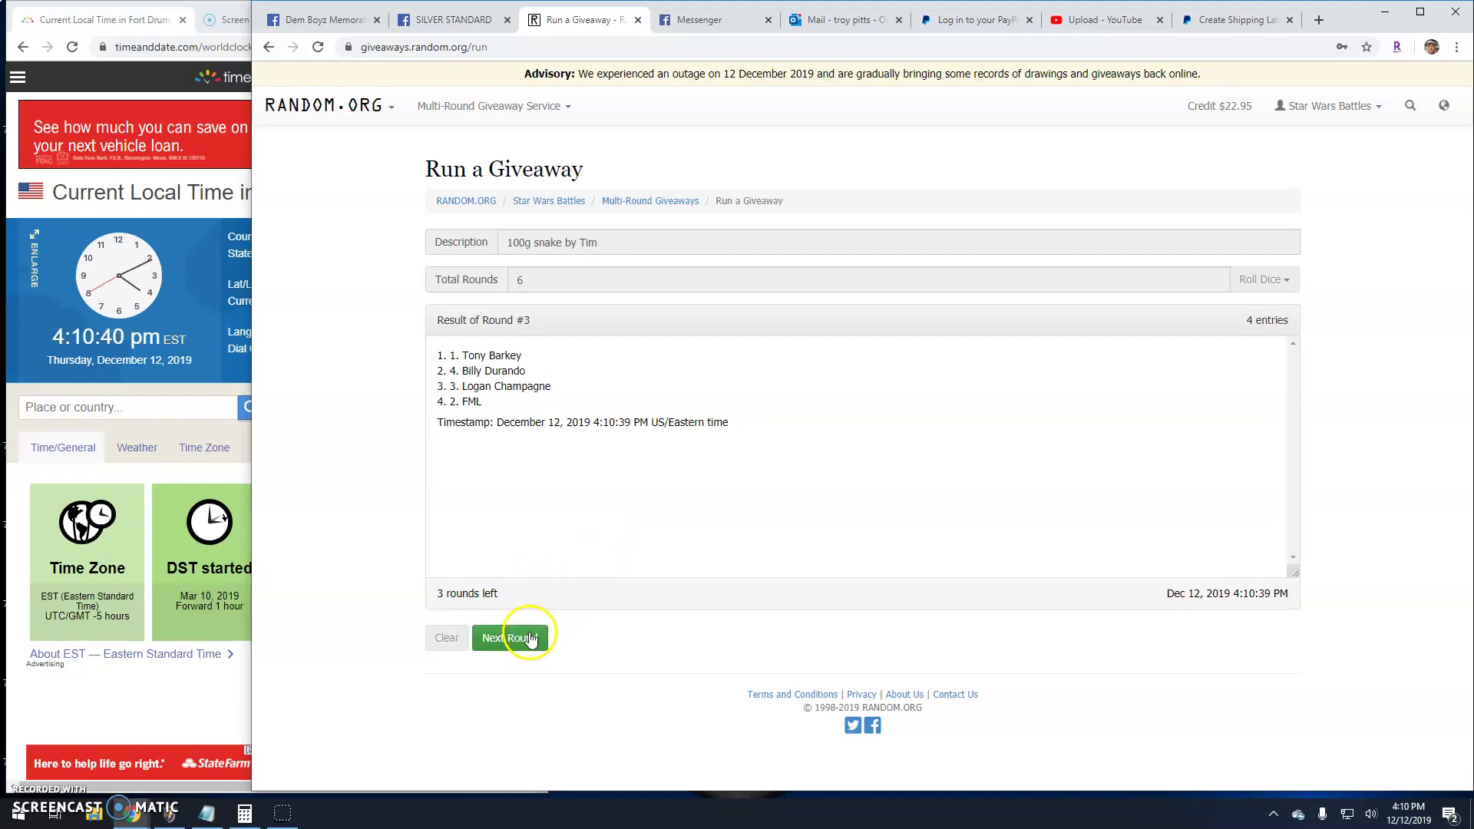
left_click(527, 636)
left_click(528, 640)
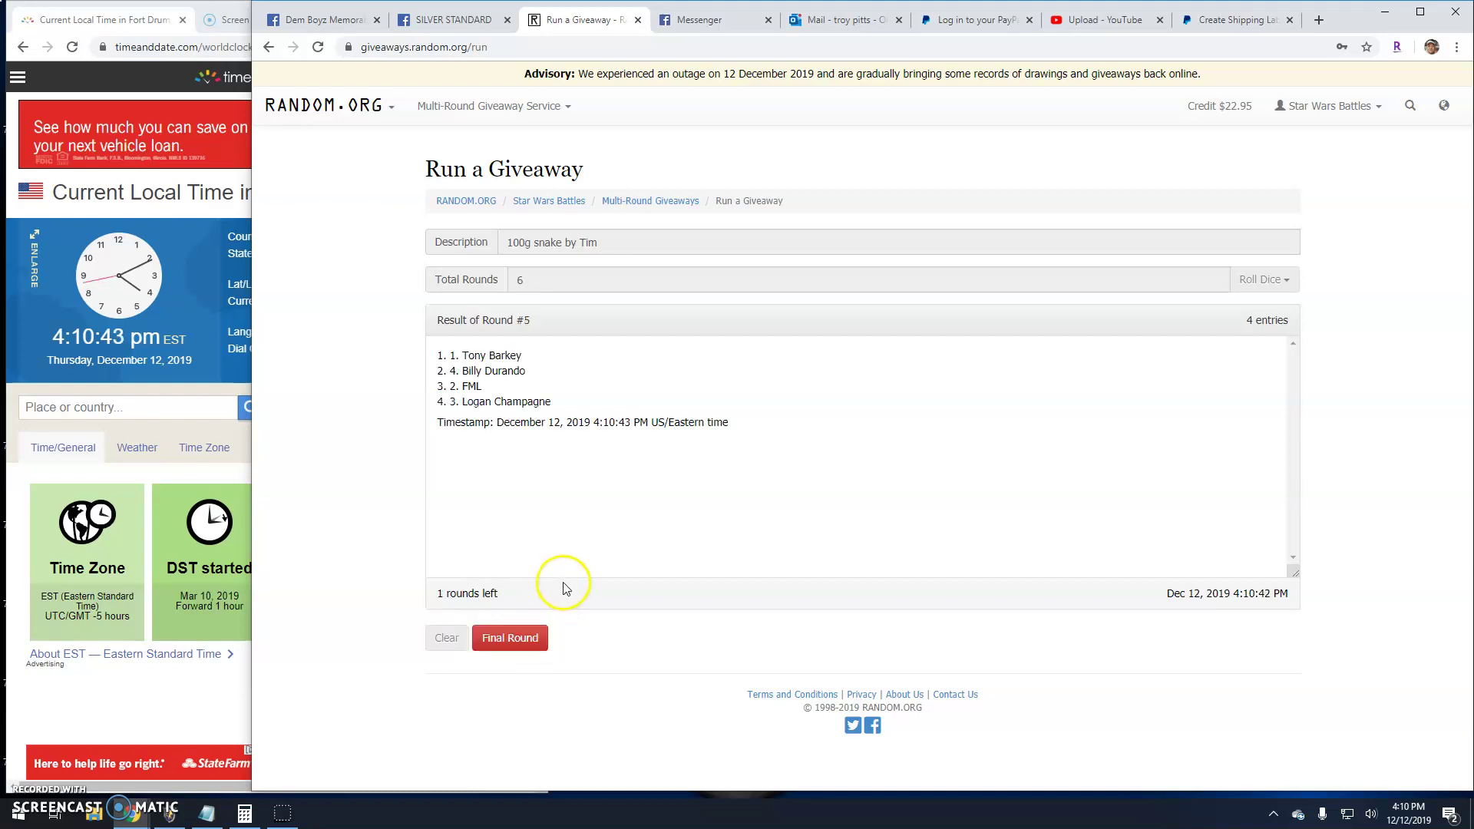
left_click(445, 23)
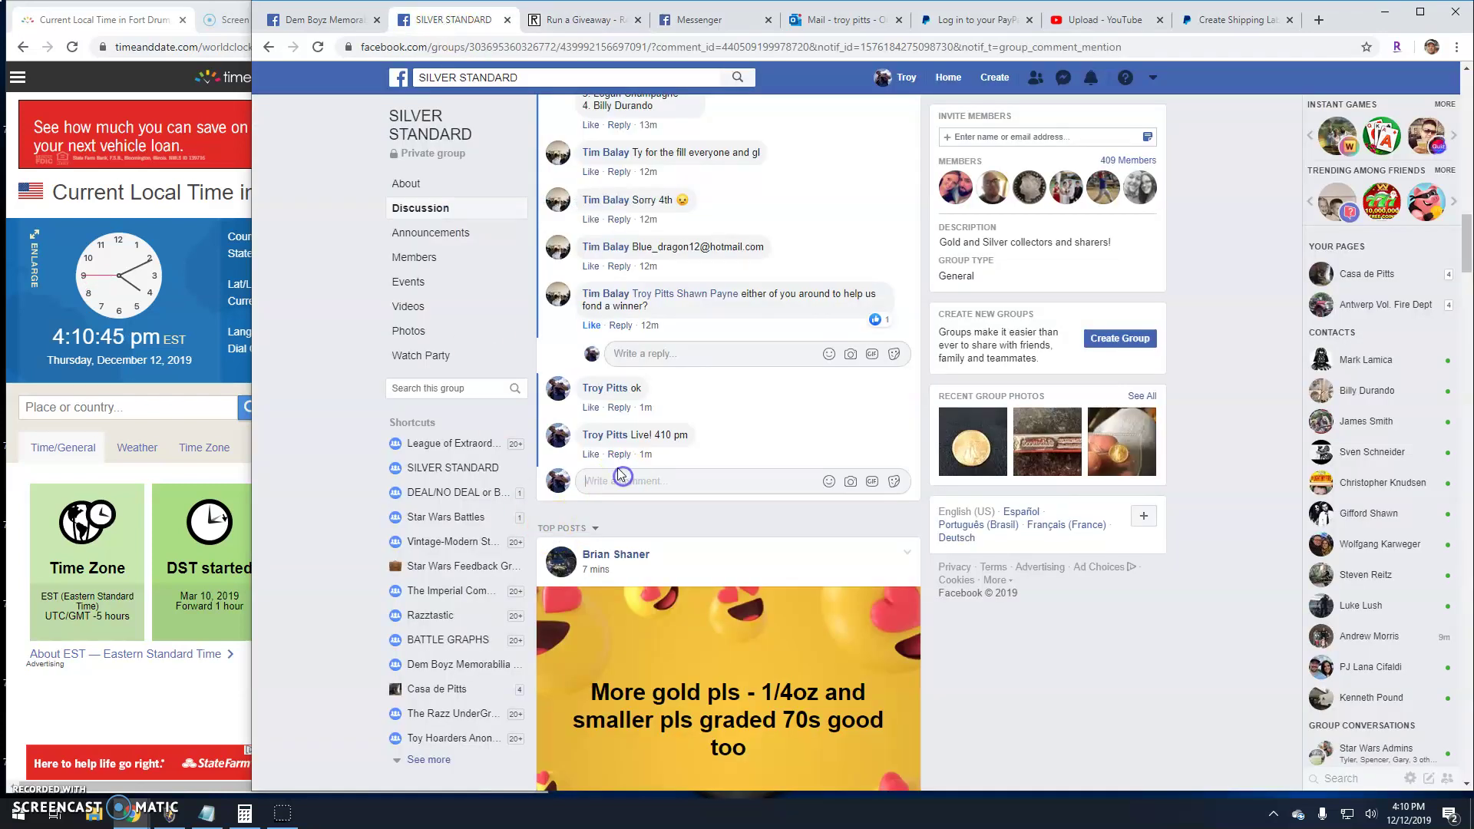
mouse_move(635, 436)
type("Fi nal round! good luck!")
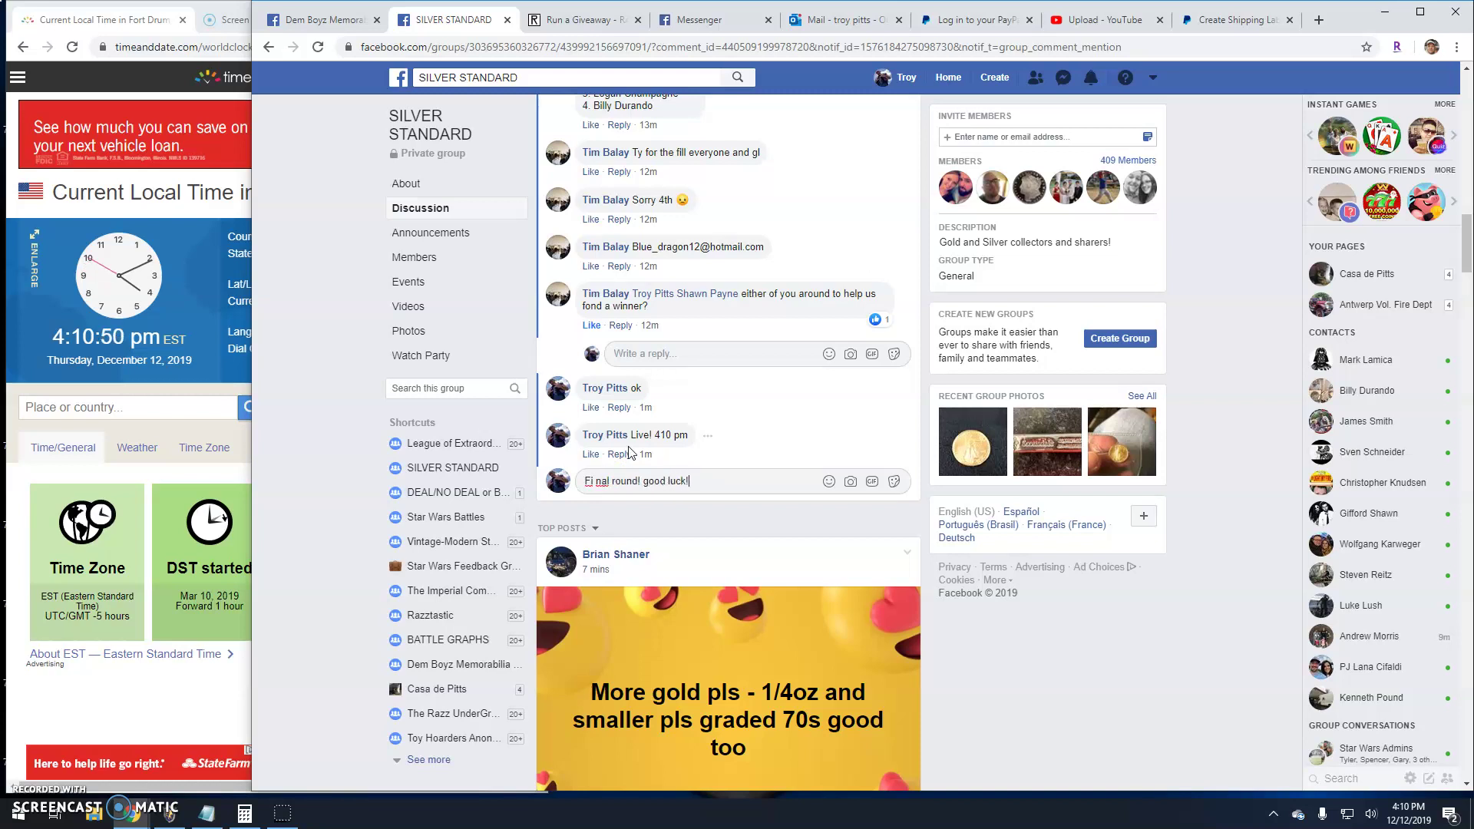
key("Return")
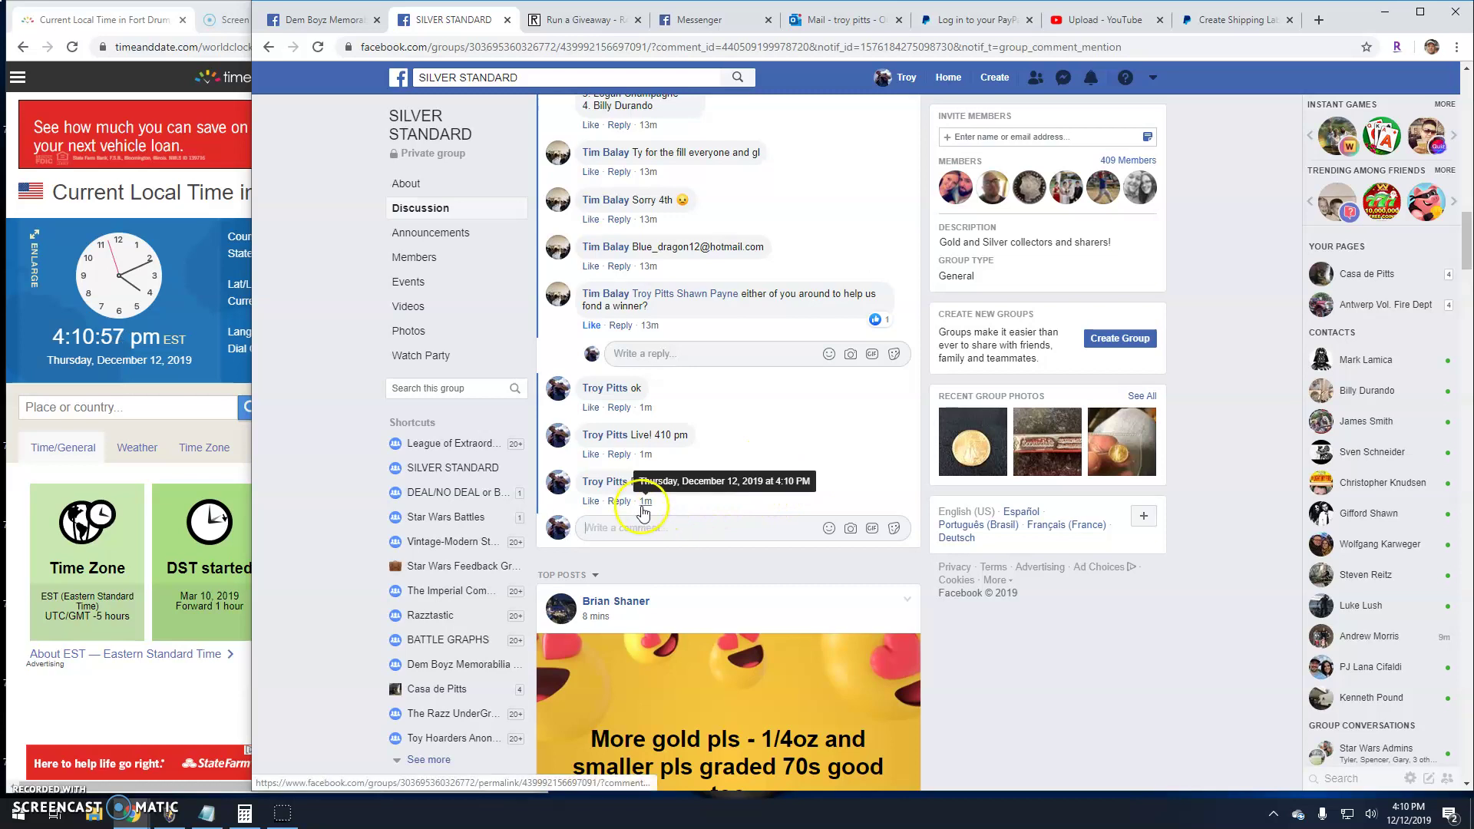
left_click(571, 19)
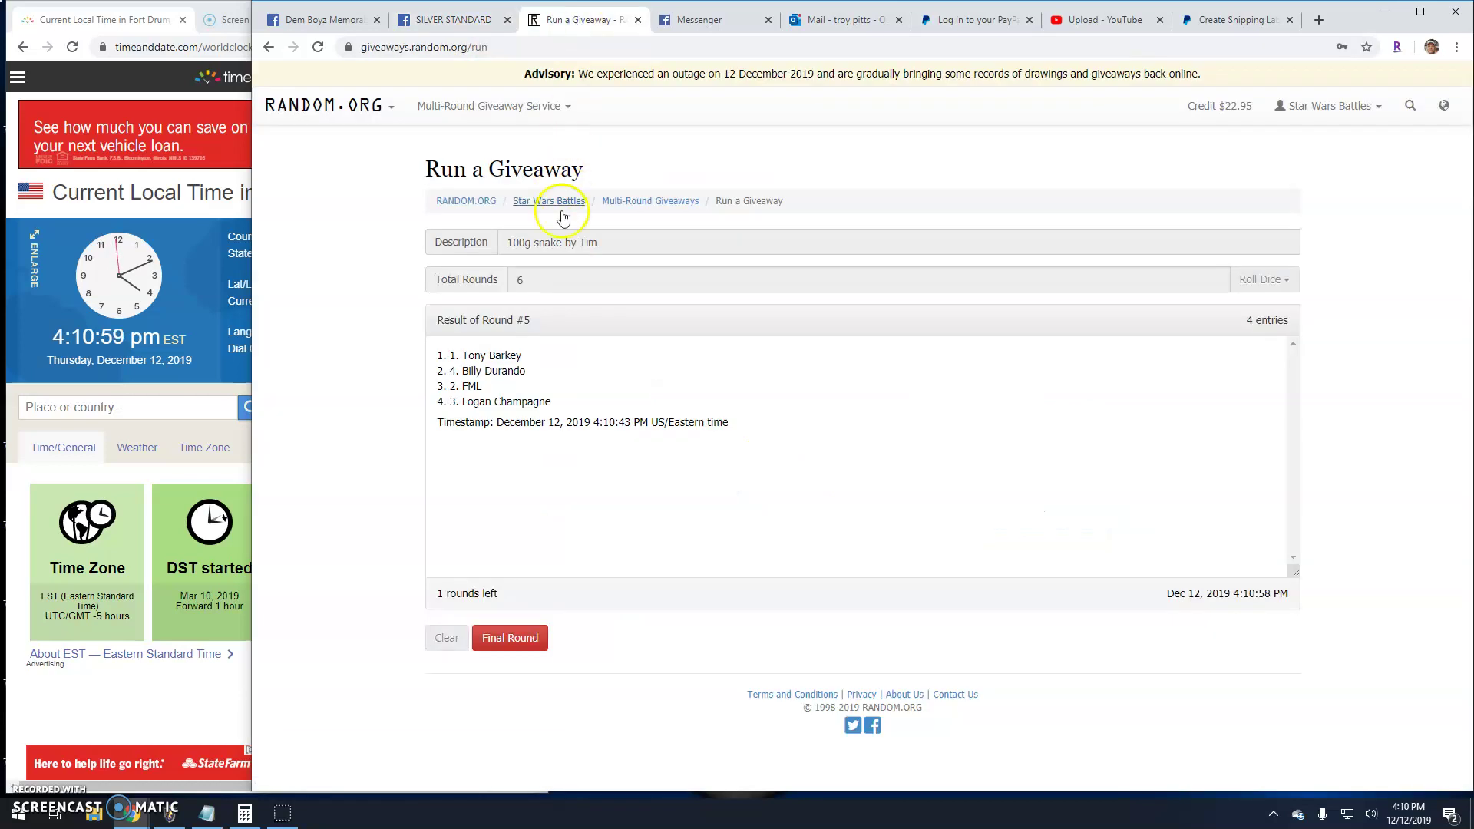
left_click(515, 635)
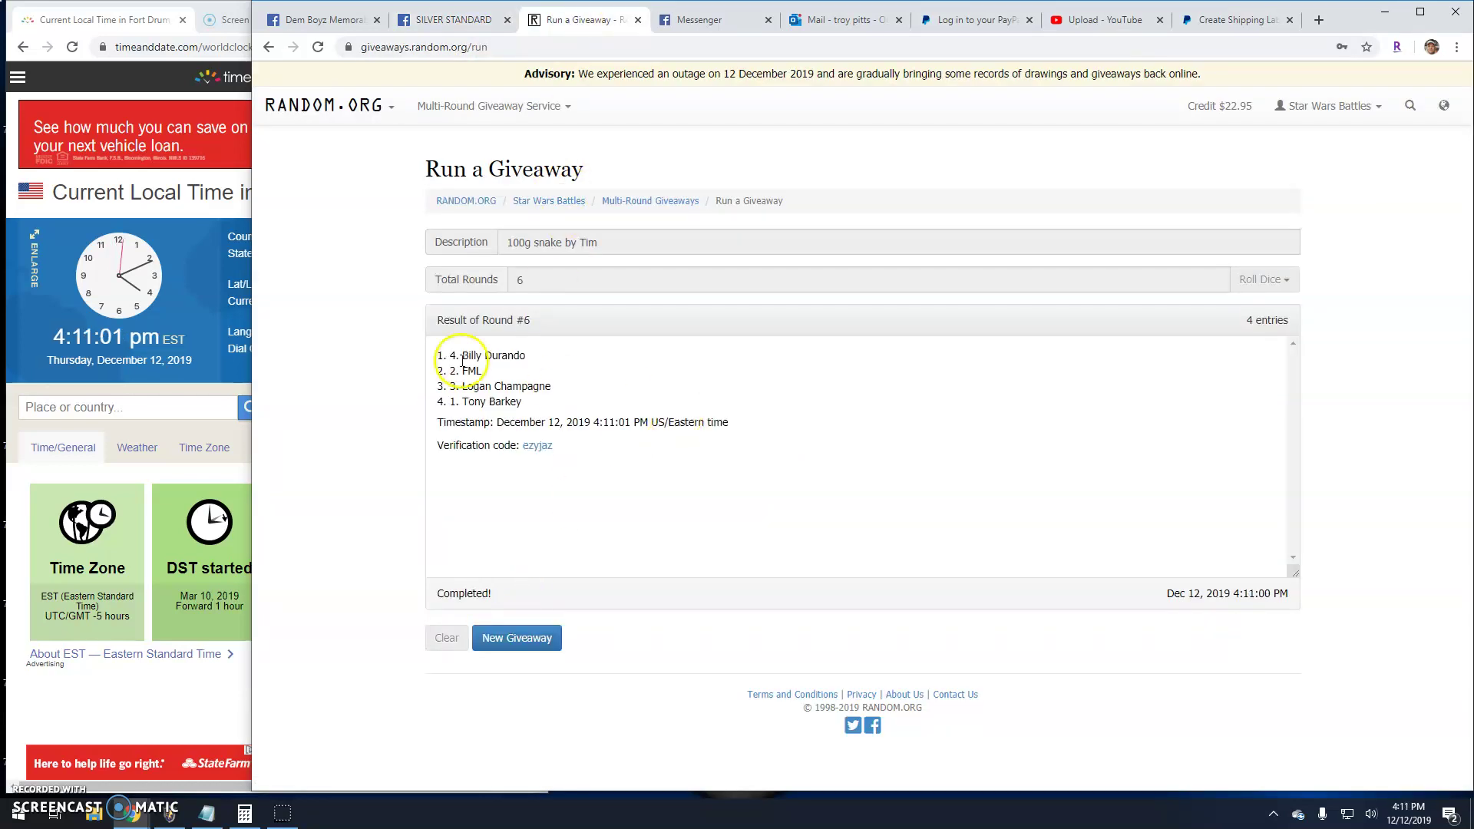
Step: Open the ezyjaz verification page, select the winning line, and post 'Done! 411 pm'
left_click(537, 445)
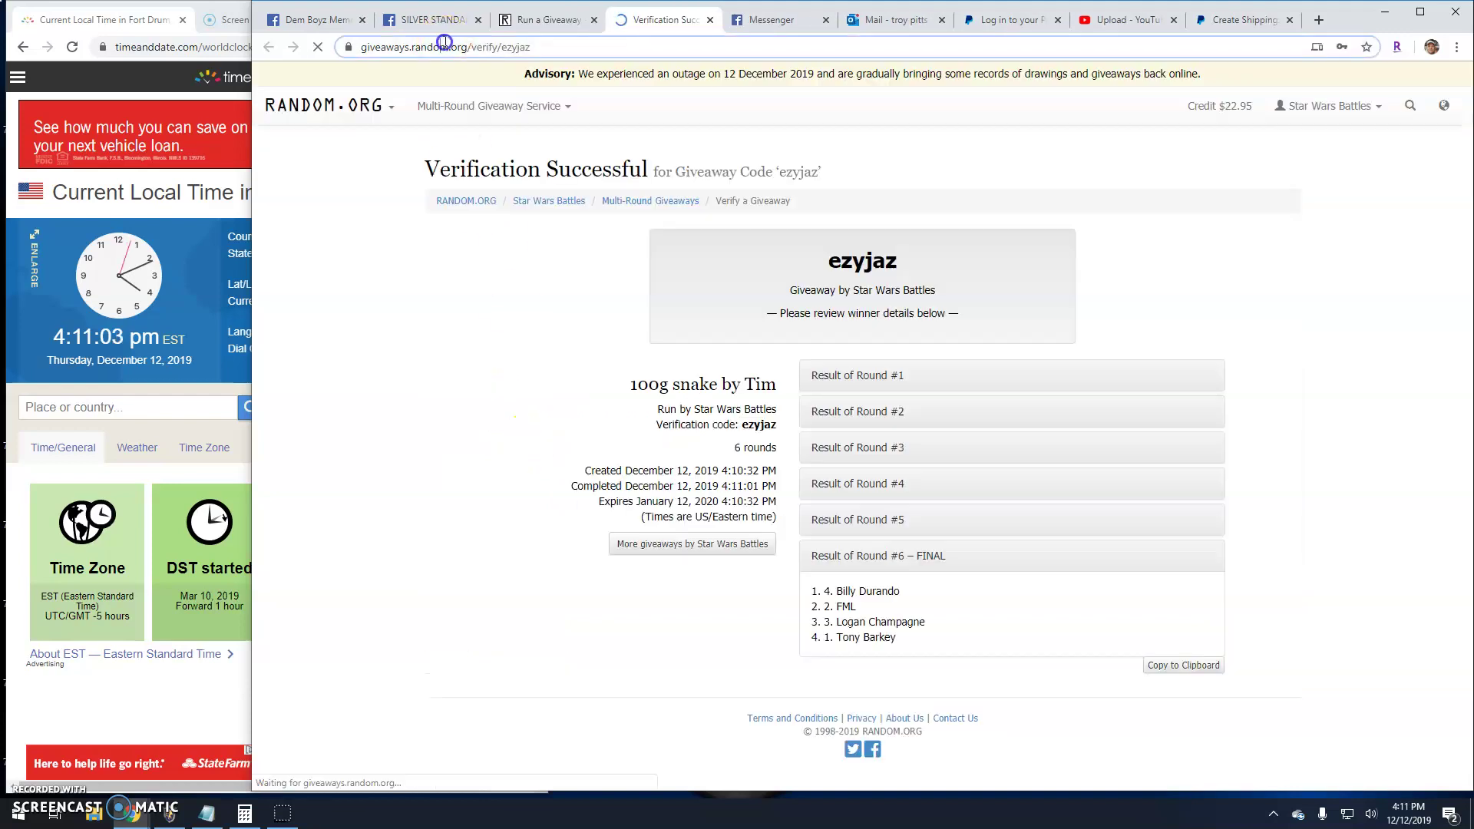
left_click(444, 46)
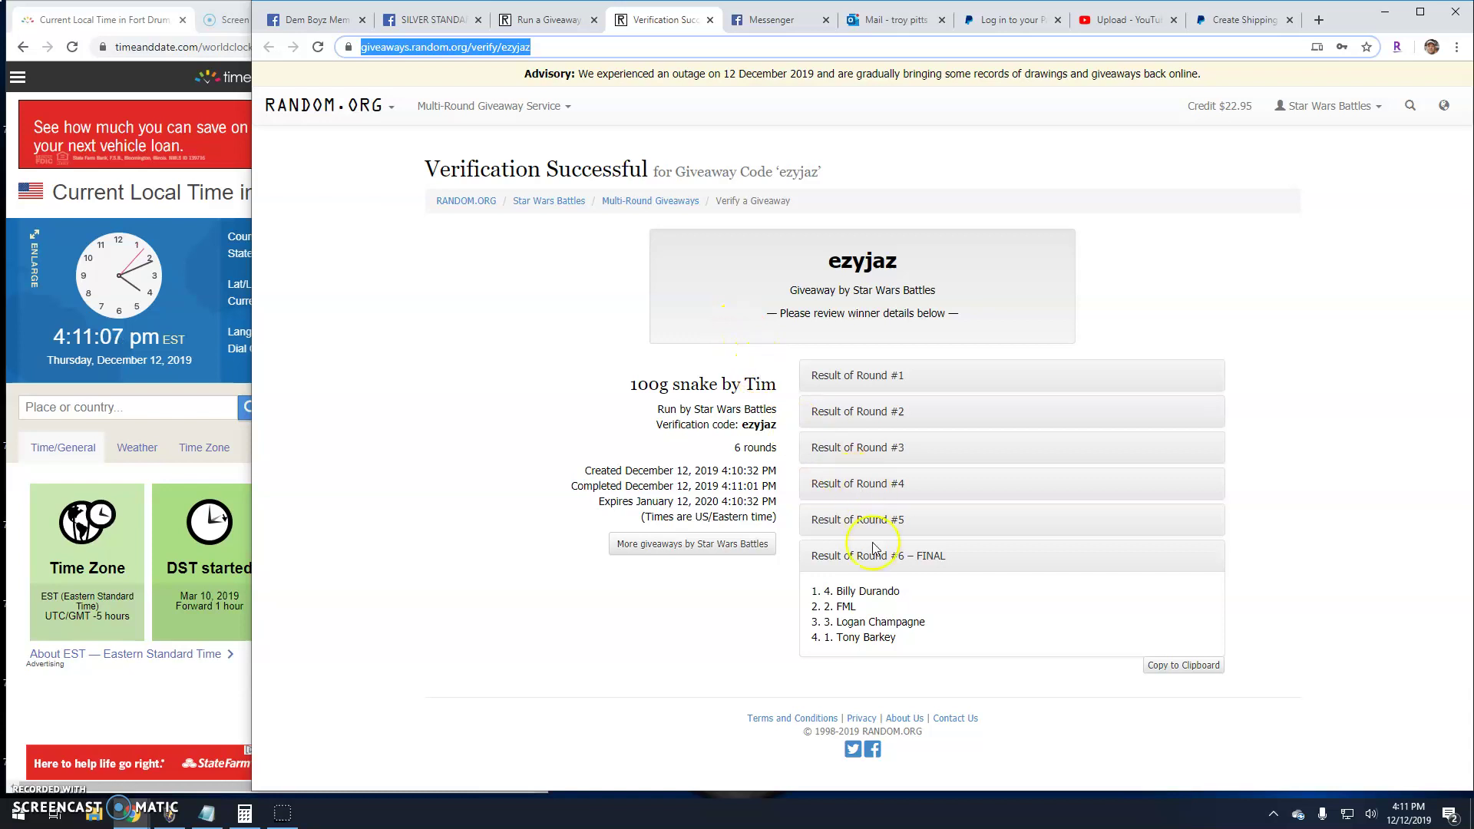
left_click_drag(901, 592, 805, 567)
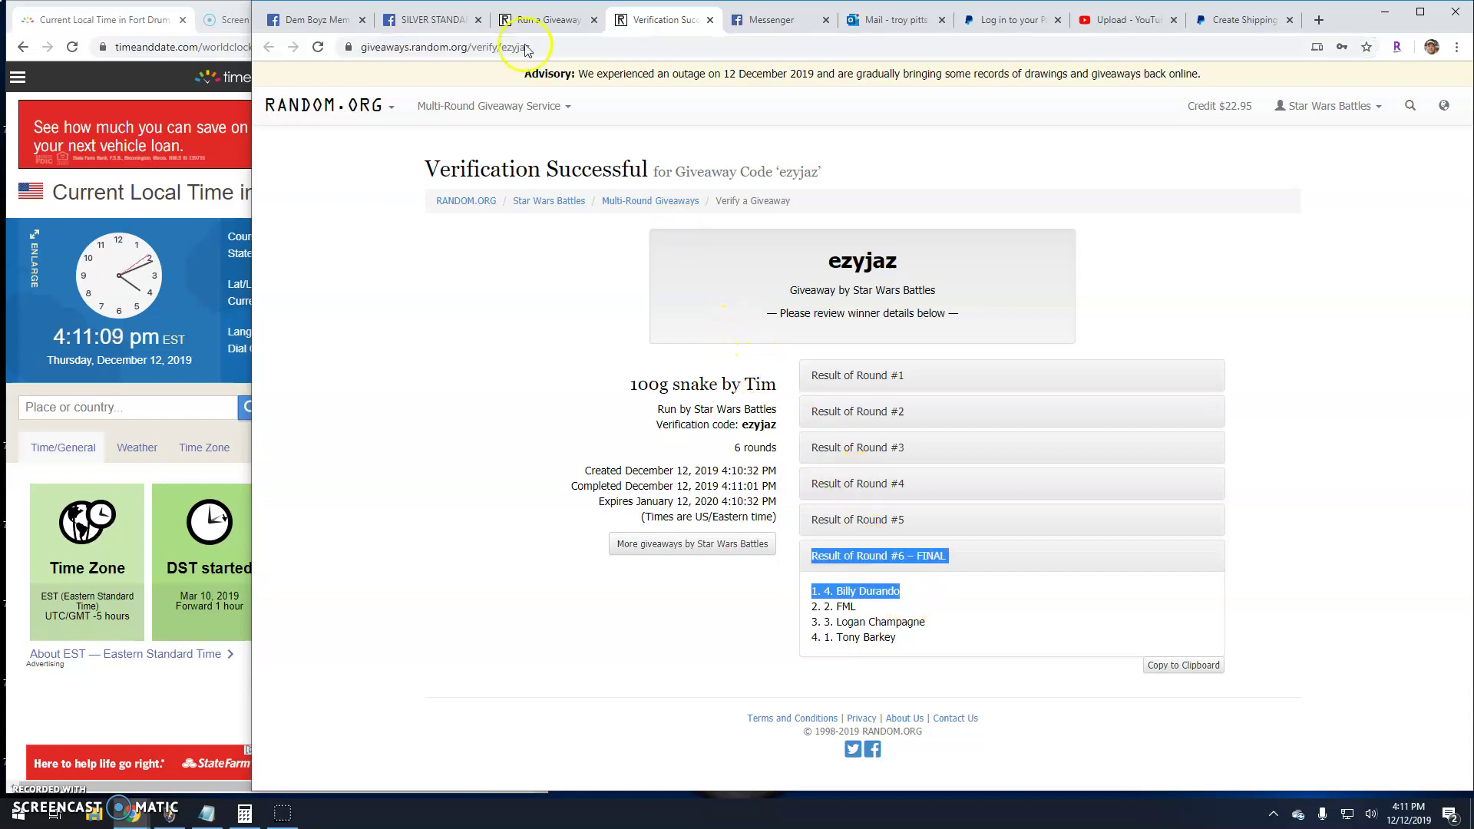
left_click(424, 16)
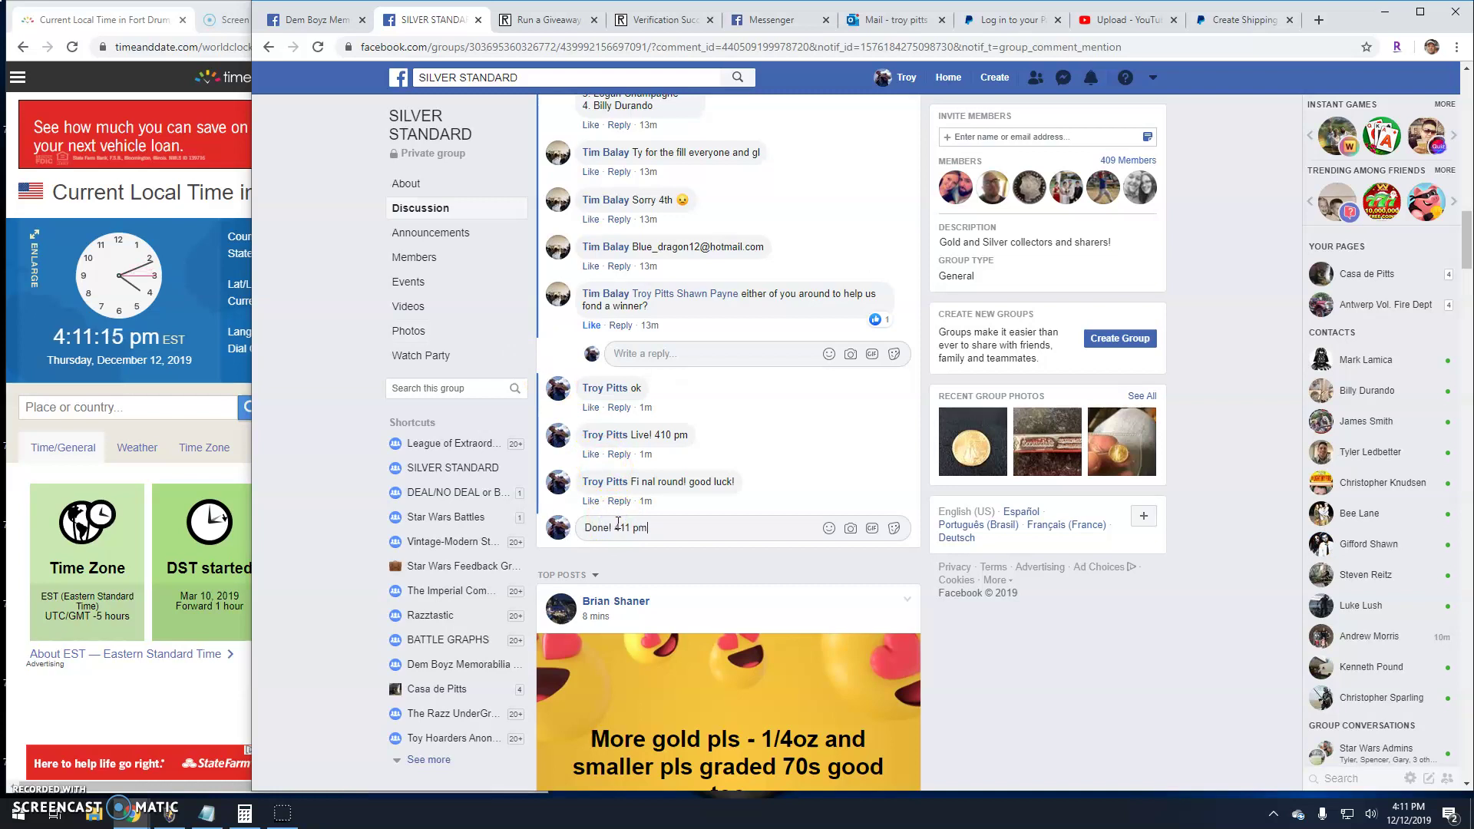
key("Return")
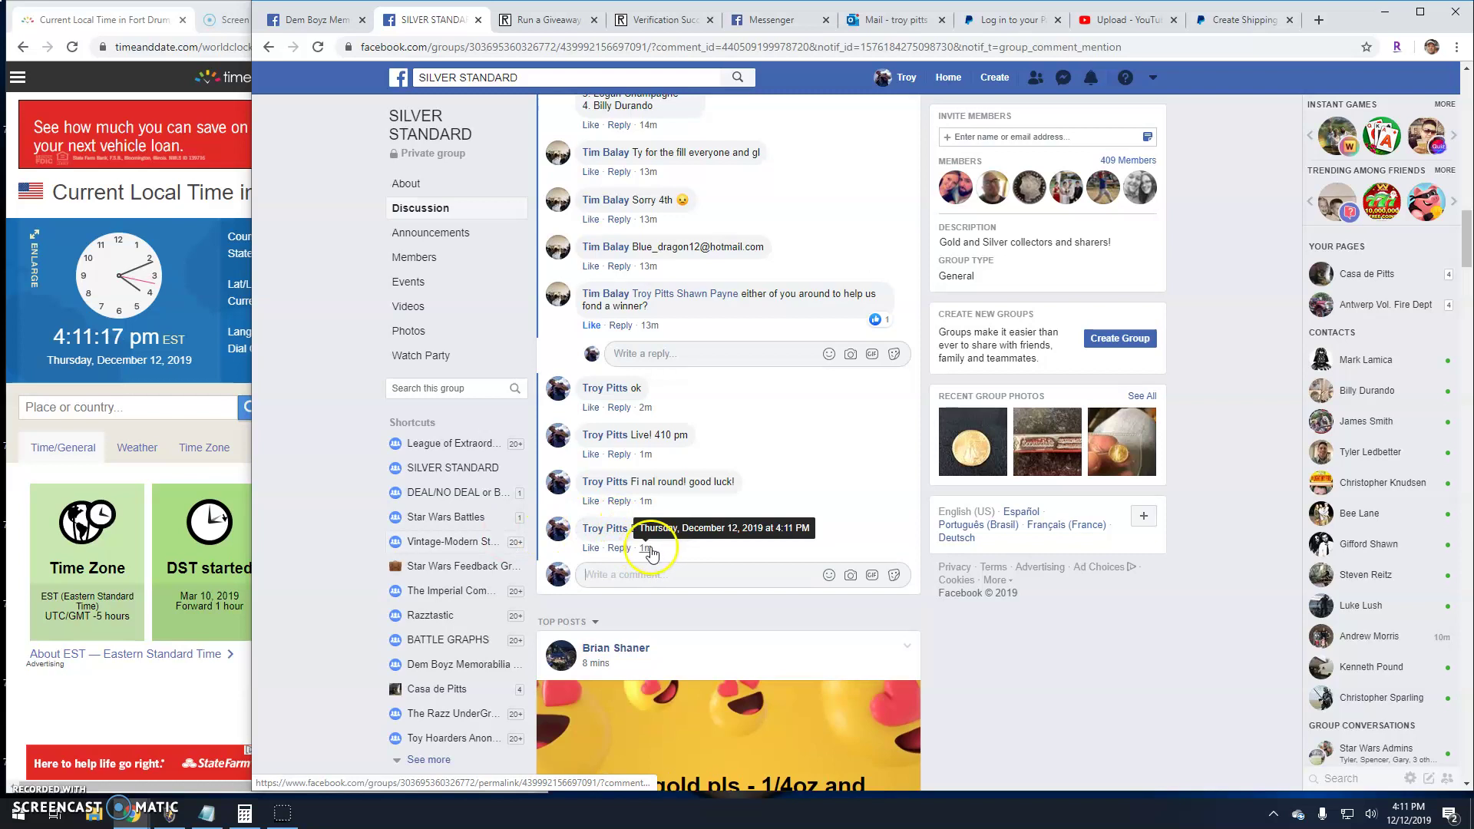